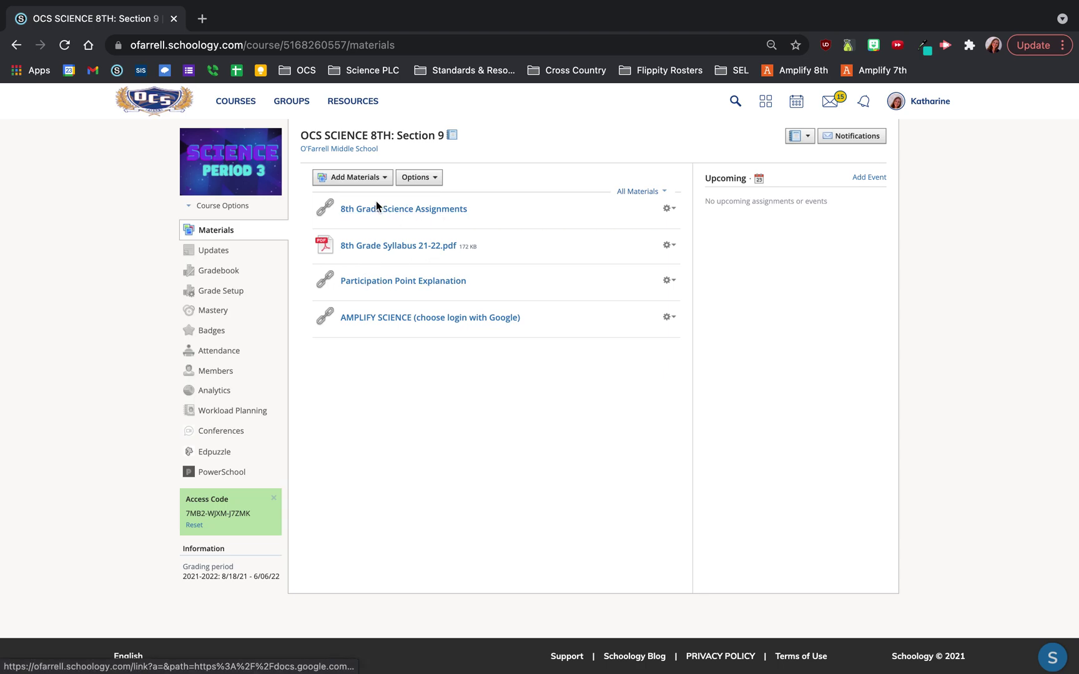
- Open the '8th Grade Science Assignments' calendar from the Schoology Materials page in a new tab
left_click_drag(376, 206, 398, 306)
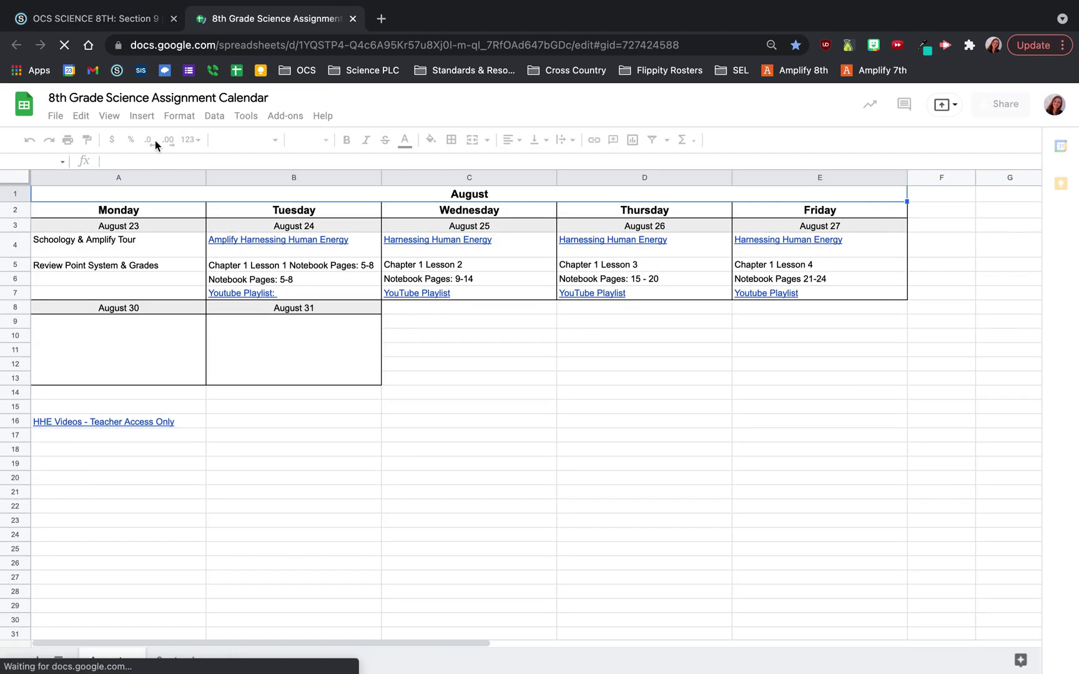
- Return to the Schoology course materials to launch the Amplify Science Google-login link
left_click(87, 19)
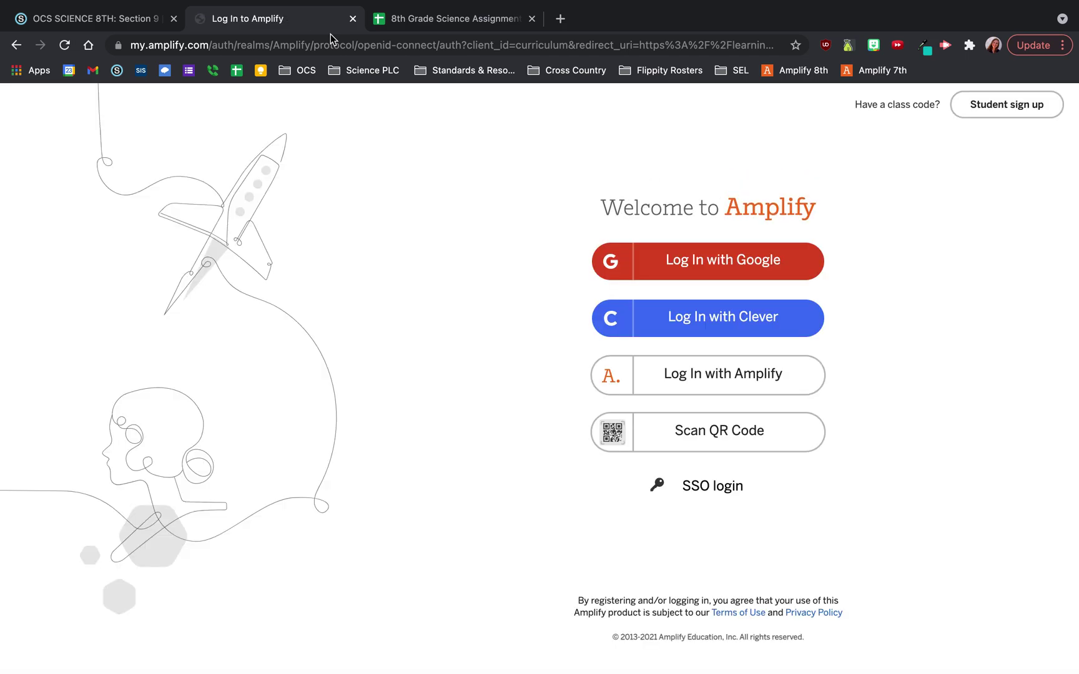
- Log in to Amplify with Google using the school account
left_click(690, 265)
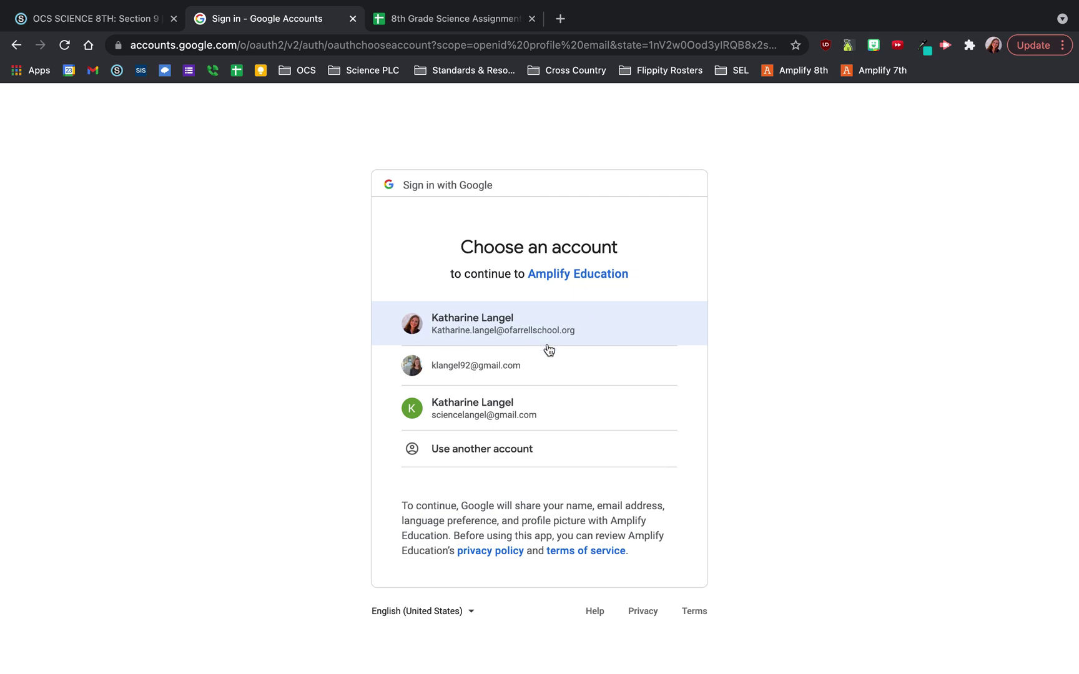
left_click(501, 323)
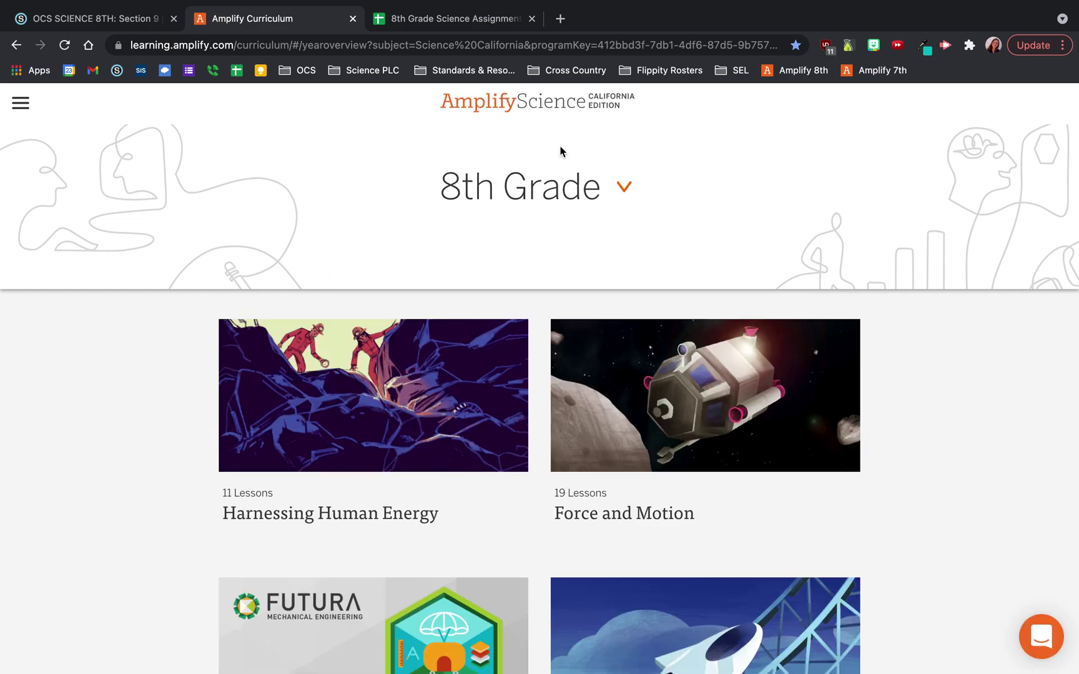
left_click(454, 23)
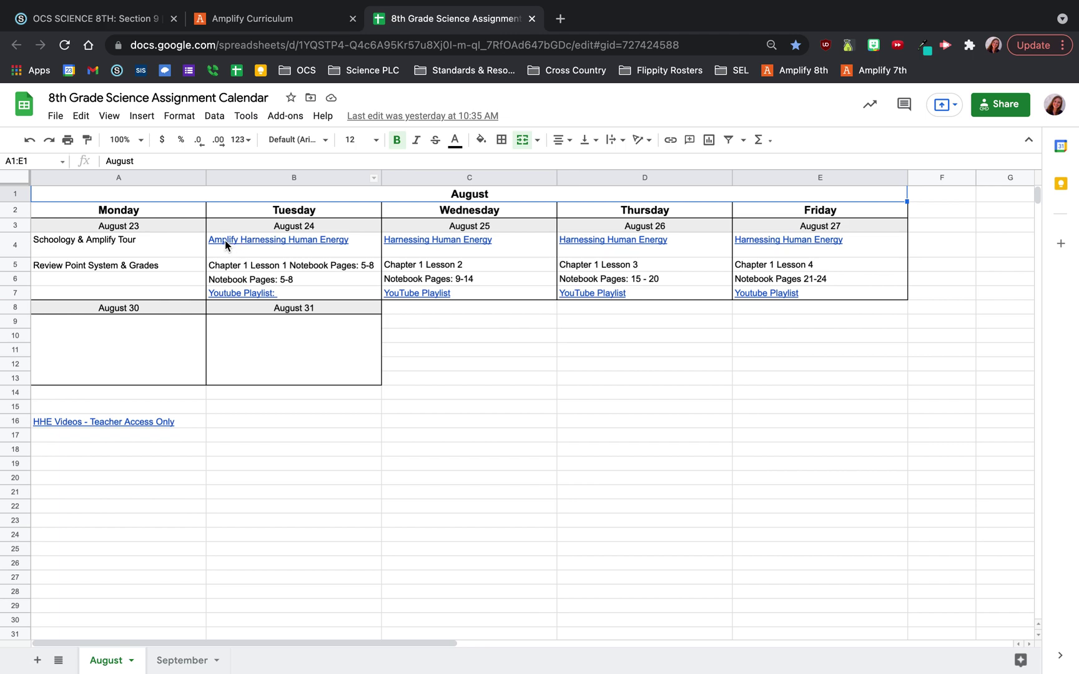
mouse_move(279, 239)
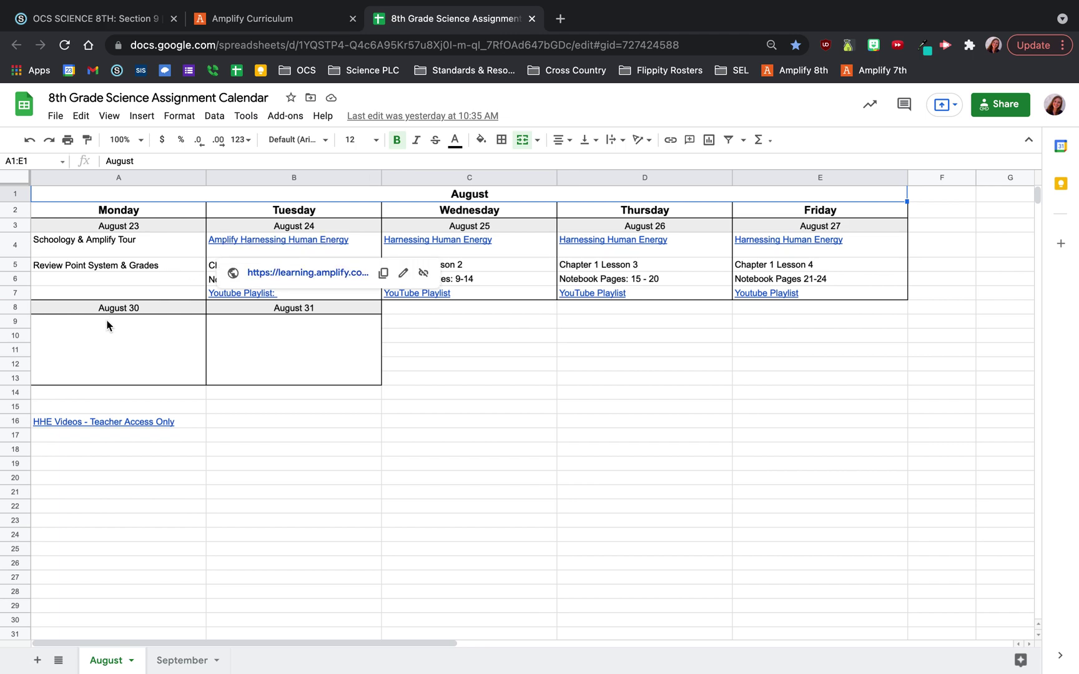
left_click(424, 418)
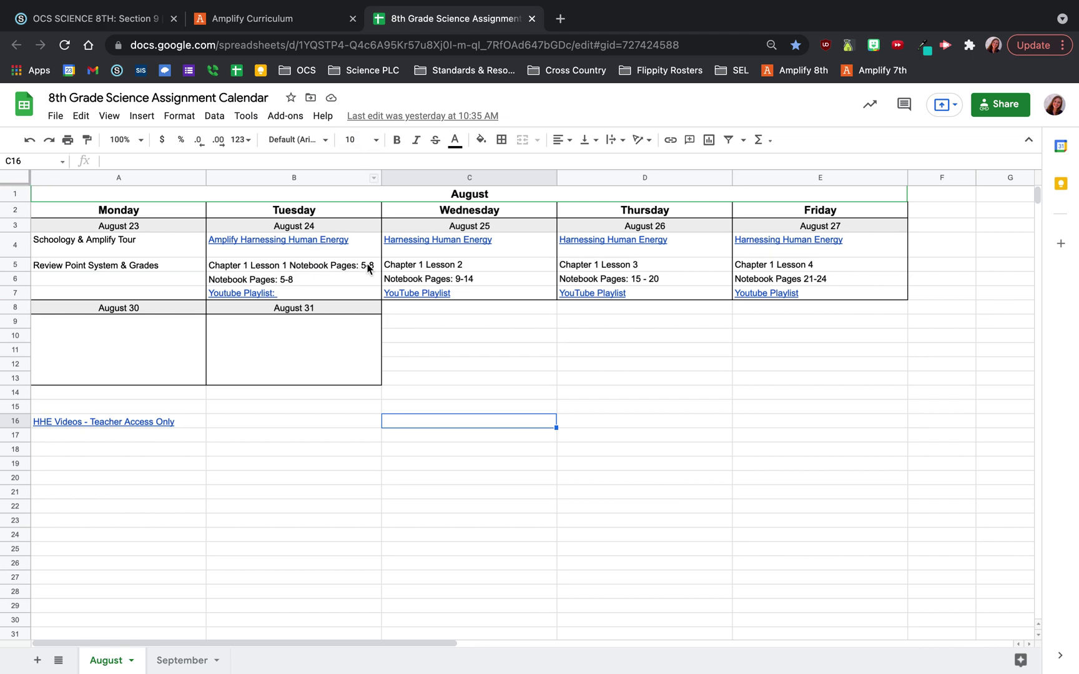
left_click(272, 19)
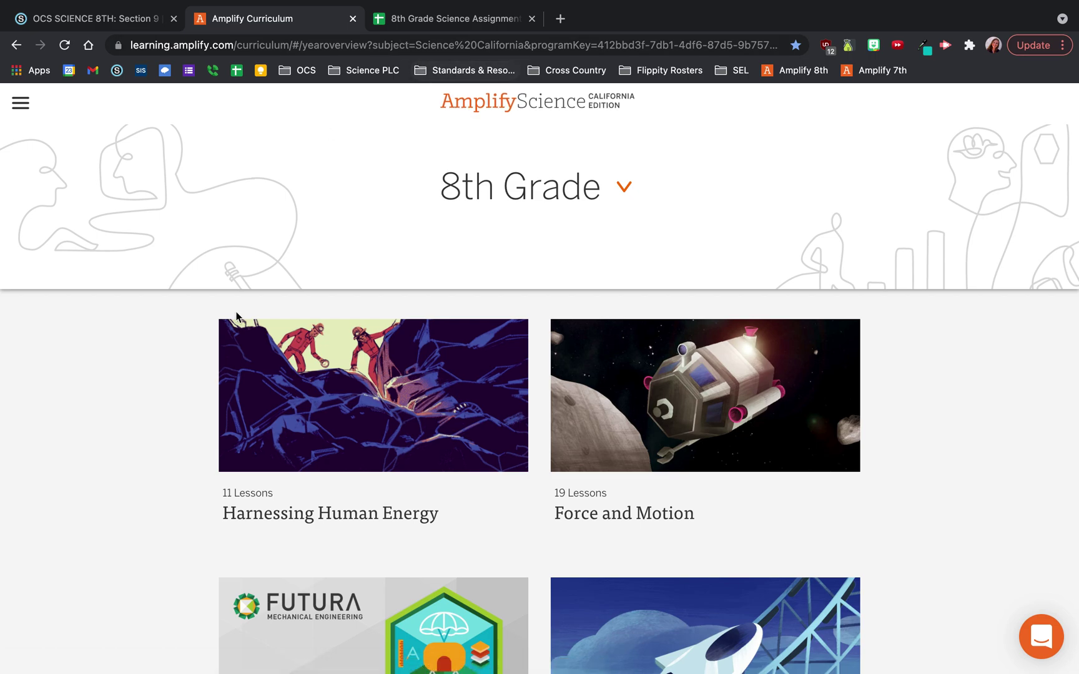
- Go to Harnessing Human Energy, Chapter 1, Lesson 1.1, checking the assignment calendar along the way
mouse_move(373, 395)
left_click(316, 422)
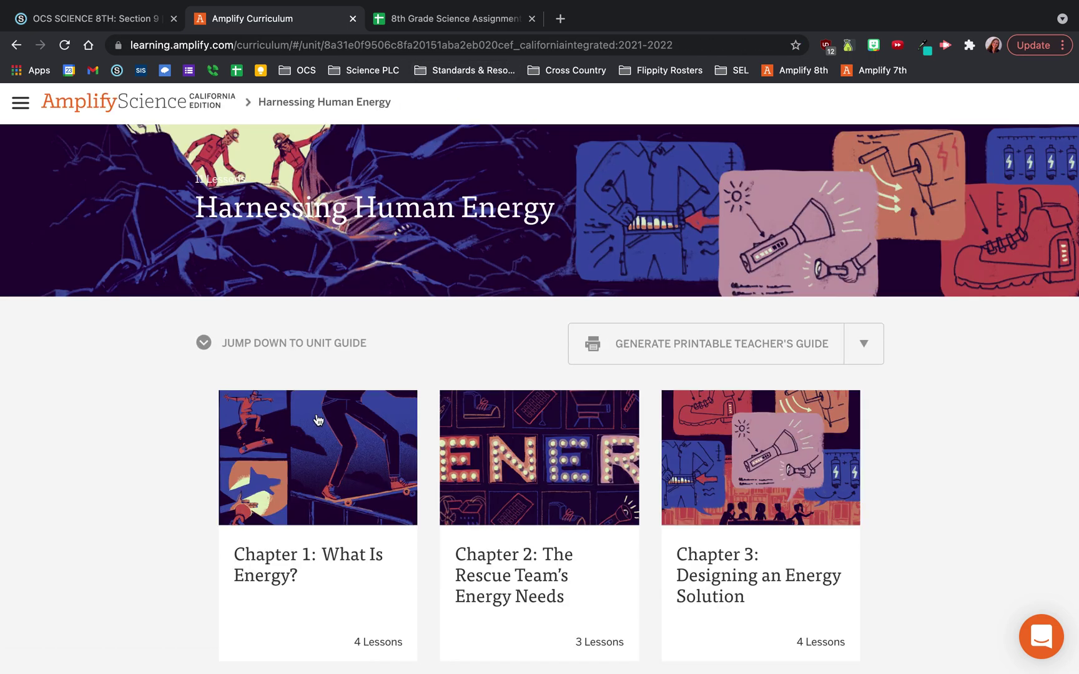
left_click(424, 15)
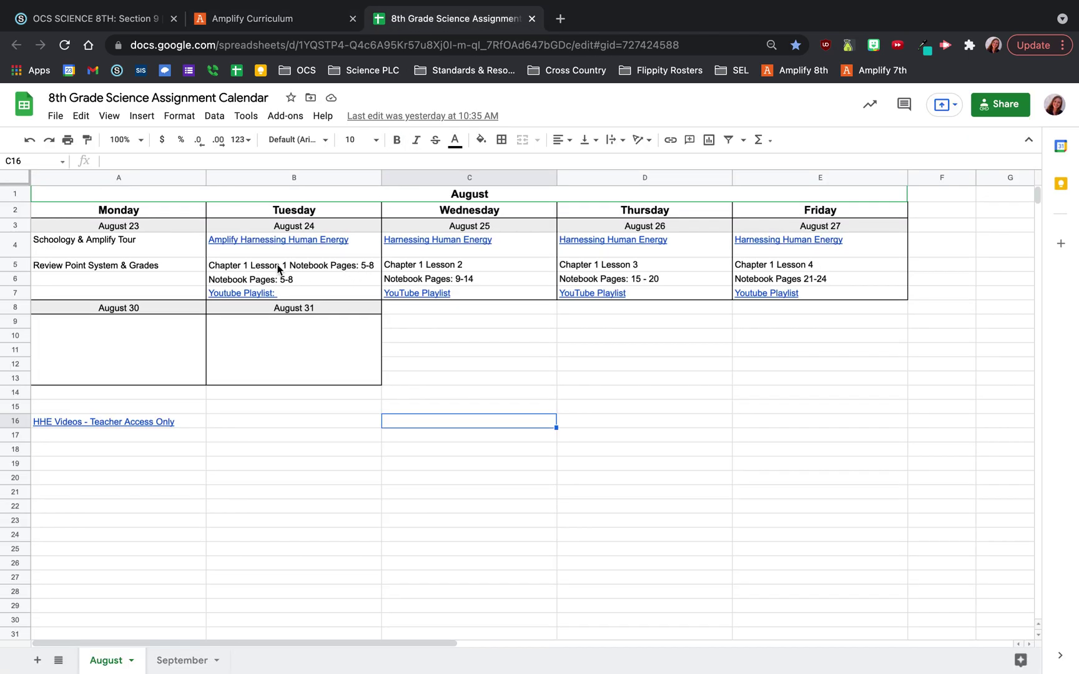
left_click(284, 26)
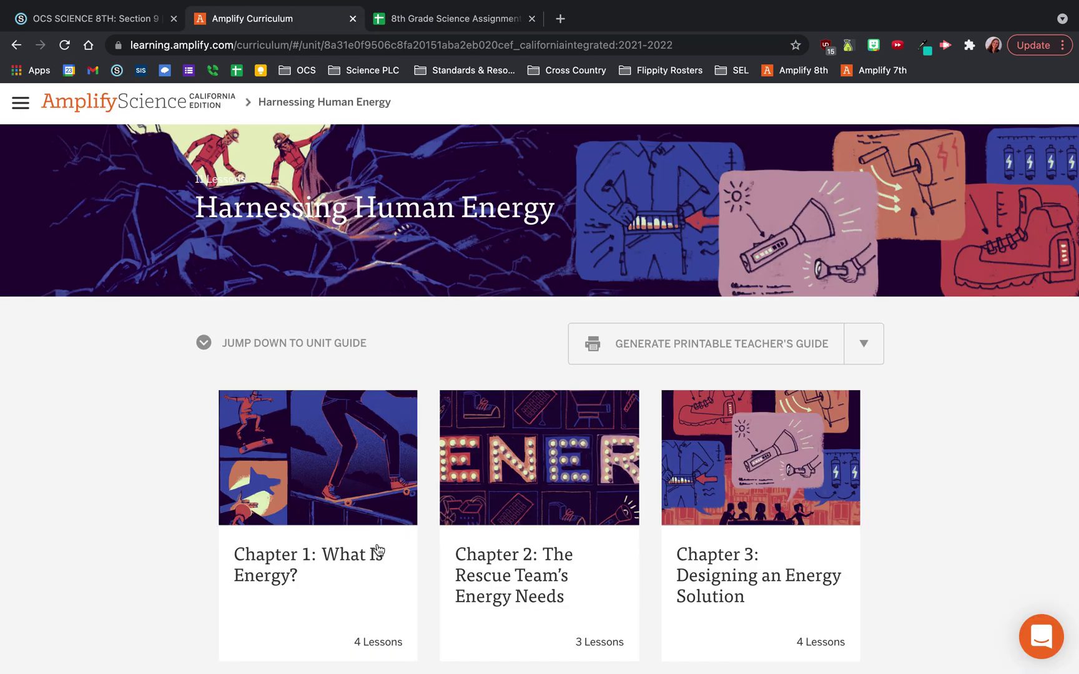
left_click(377, 543)
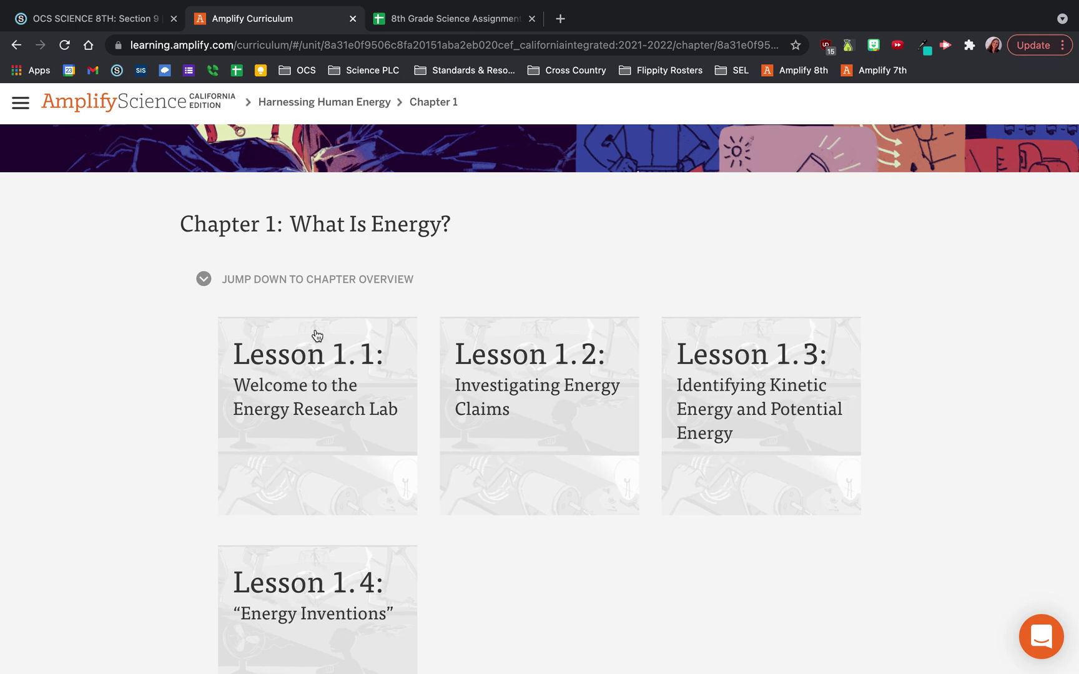
left_click(337, 388)
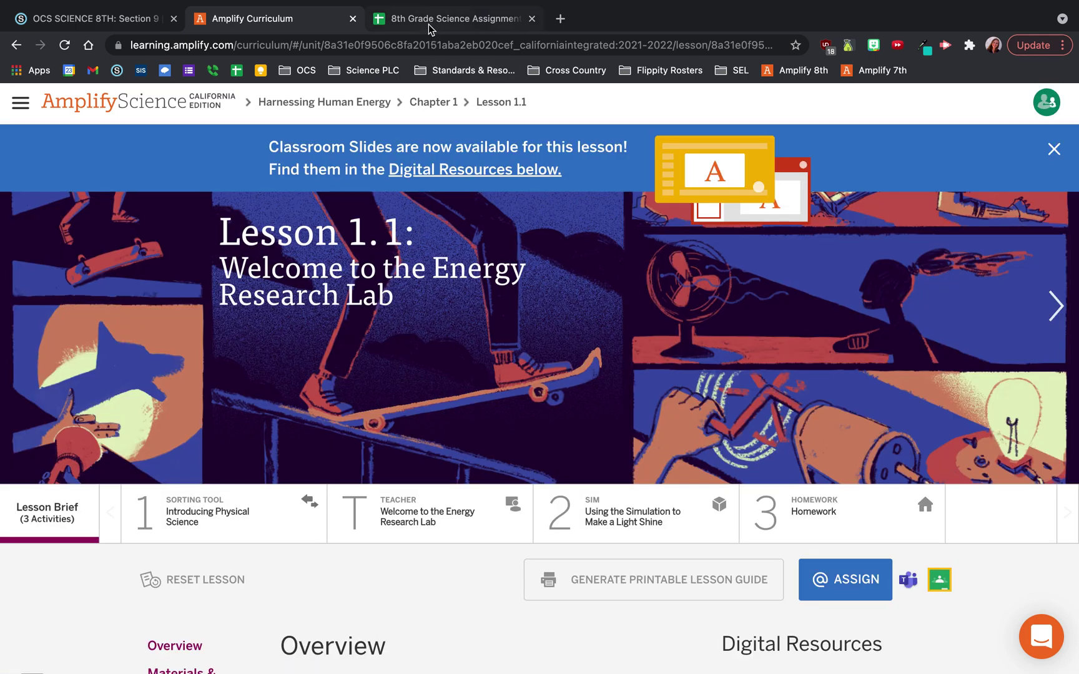
left_click(428, 23)
left_click(300, 26)
- Dismiss the classroom slides announcement and open activity 1, Introducing Physical Science
scroll(340, 301, "down", 3)
scroll(337, 368, "down", 1)
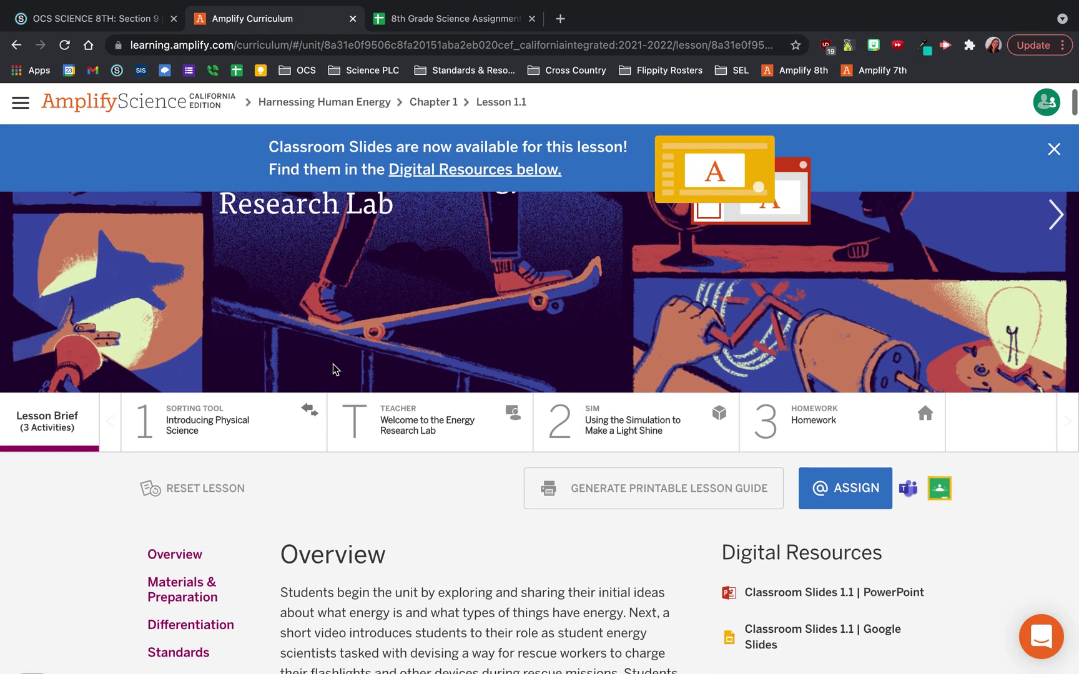
scroll(337, 368, "down", 1)
left_click(1058, 105)
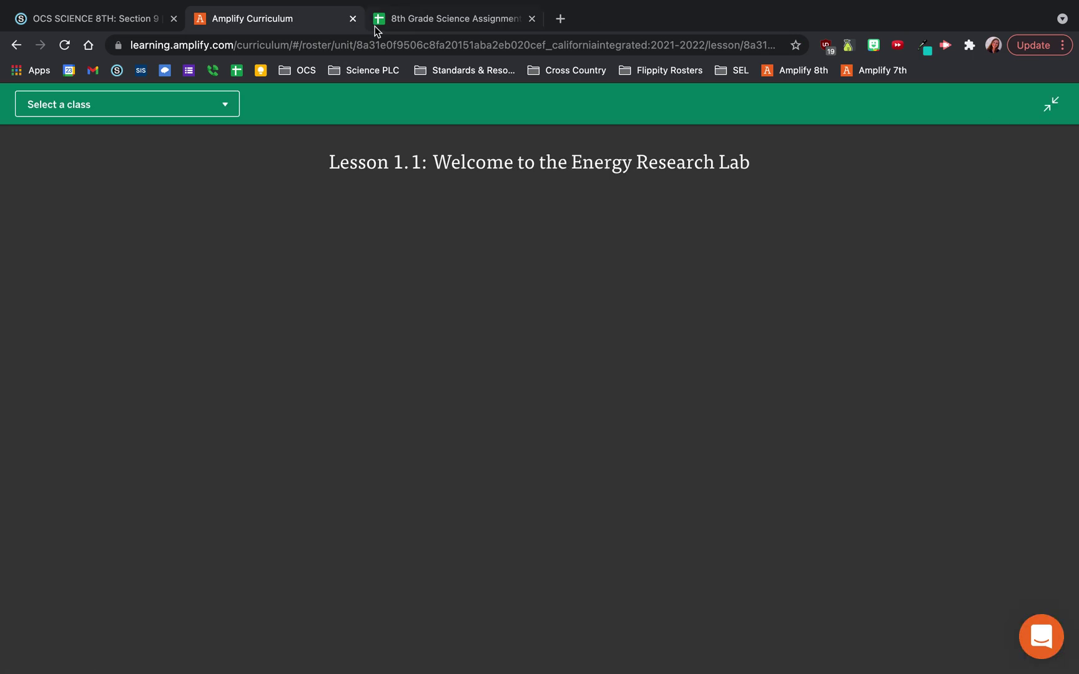
left_click(1044, 108)
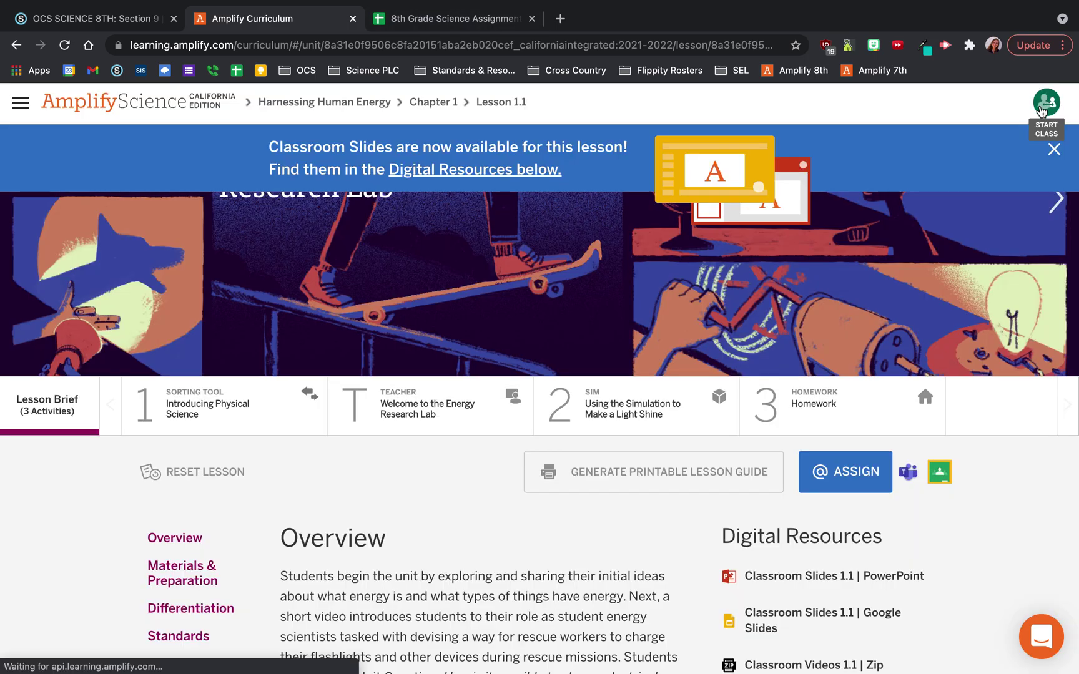
left_click(1050, 148)
scroll(997, 183, "down", 1)
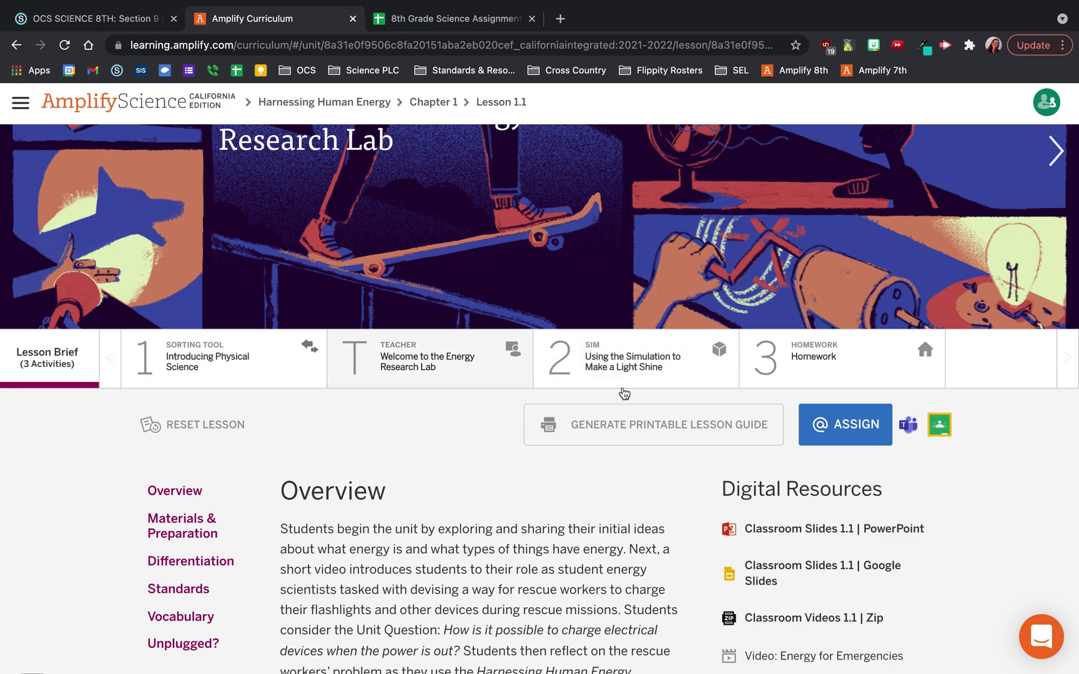
left_click(200, 383)
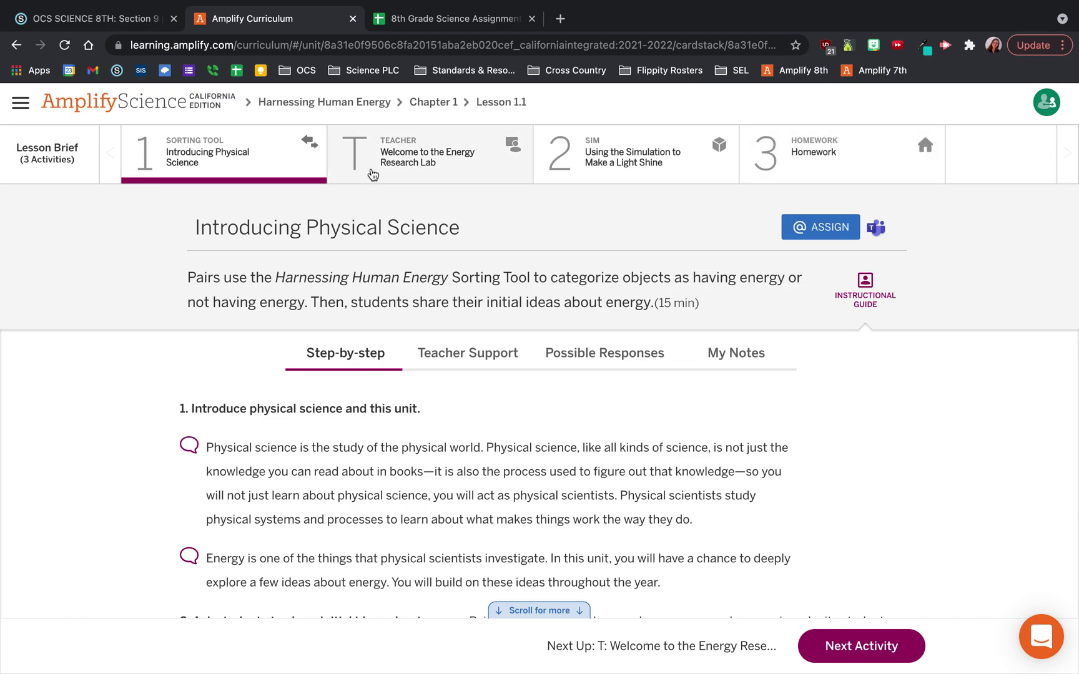
- Open the What Has Energy? sorting tool and read through its student instructions
left_click(861, 301)
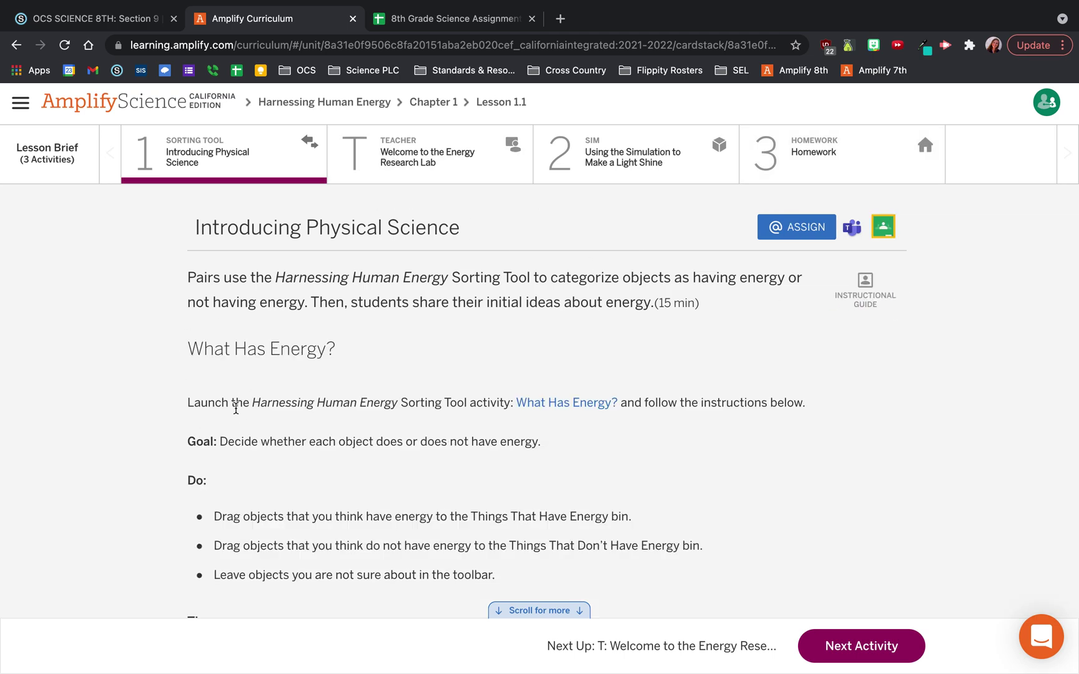
scroll(236, 408, "down", 1)
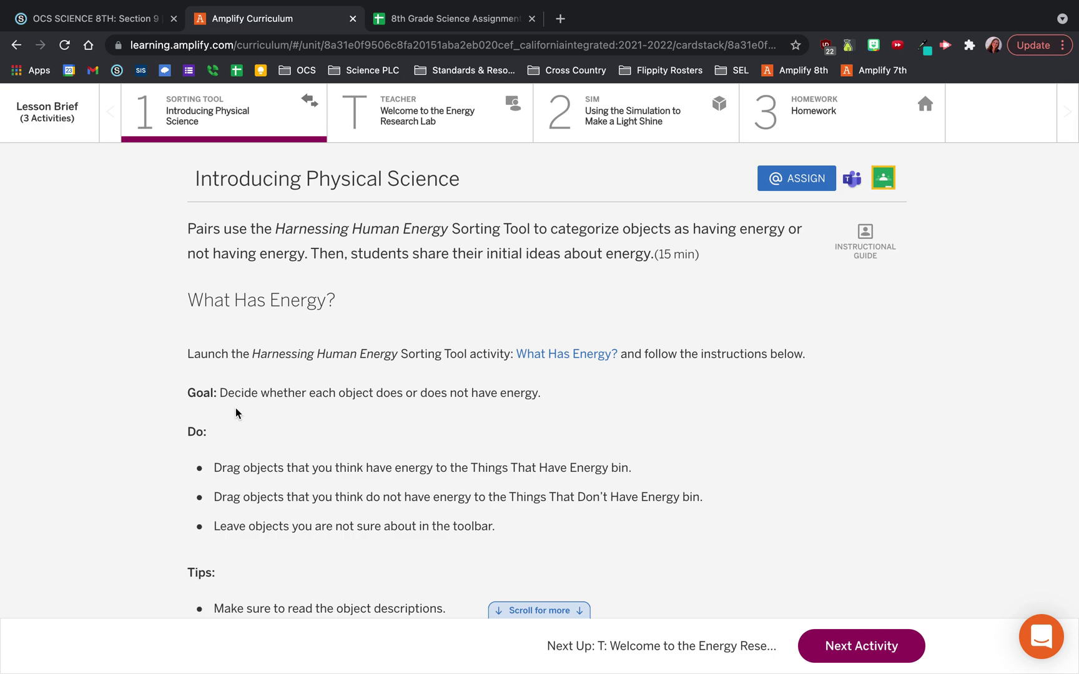
scroll(247, 341, "down", 1)
scroll(287, 329, "down", 2)
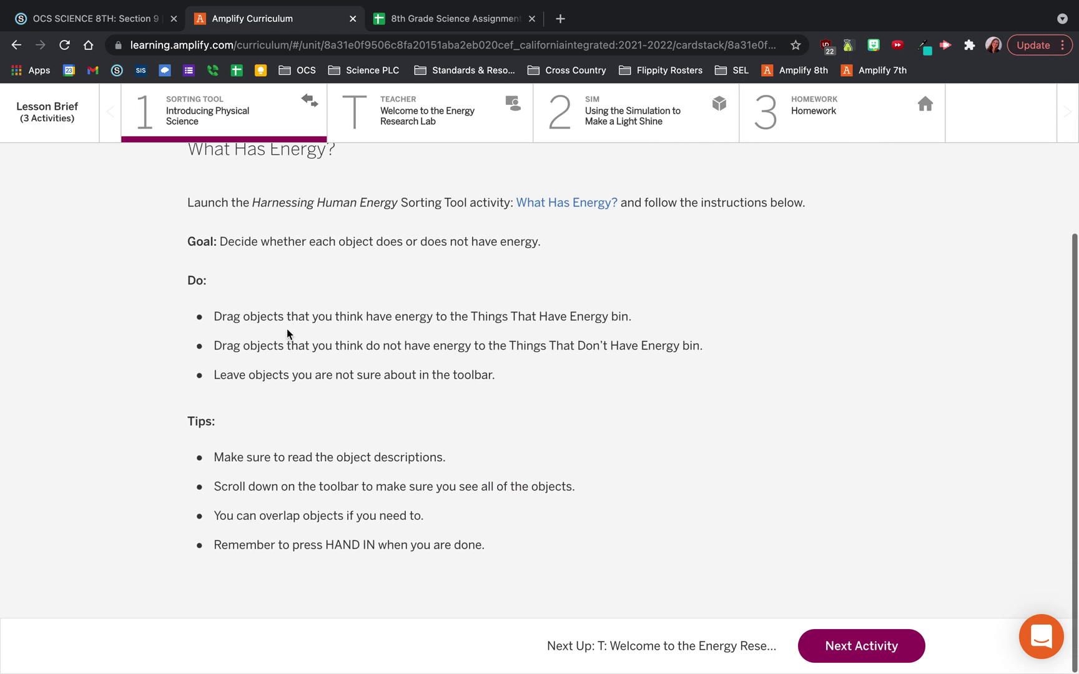
scroll(298, 301, "up", 4)
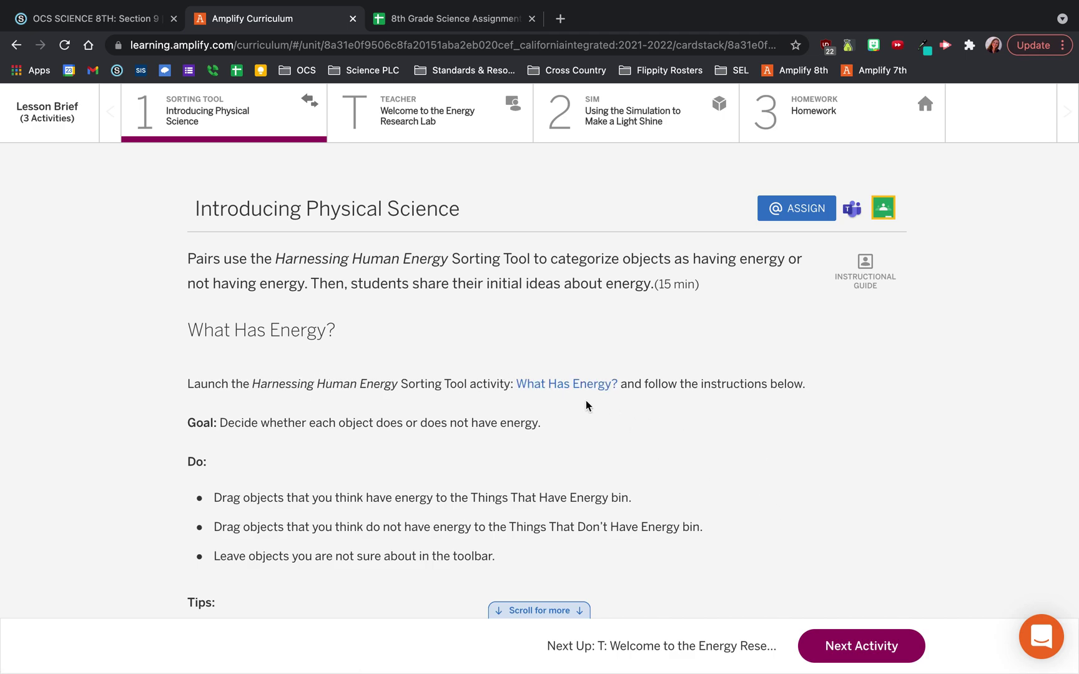
scroll(694, 505, "down", 1)
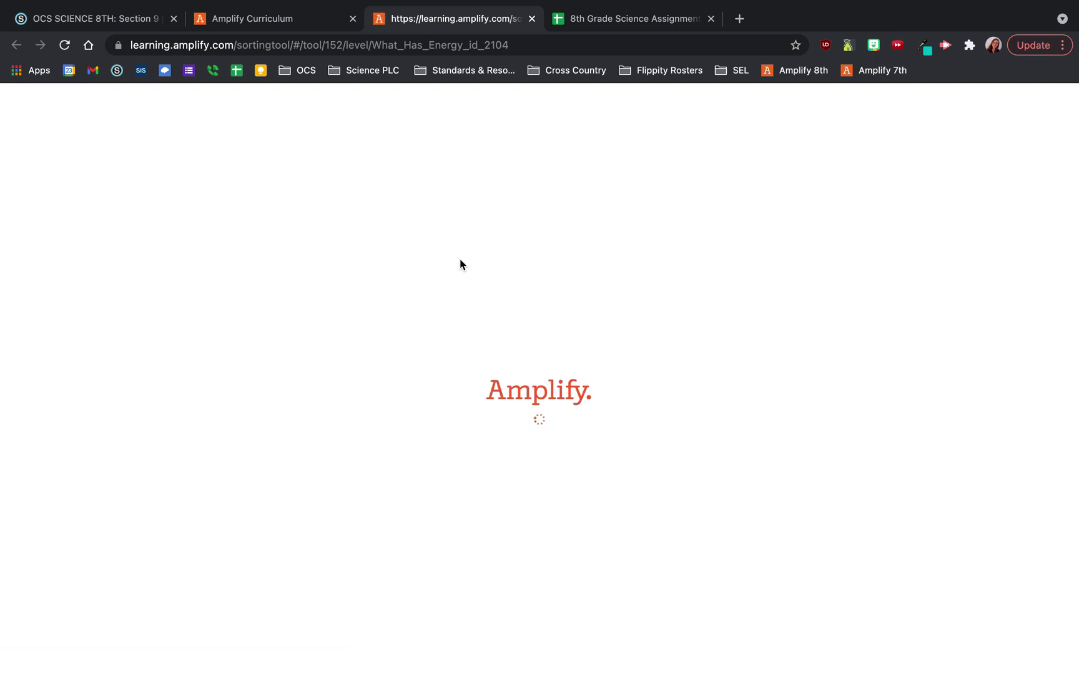
- Read the Introducing Physical Science instructions while the sorting tool loads in its tab
left_click(296, 23)
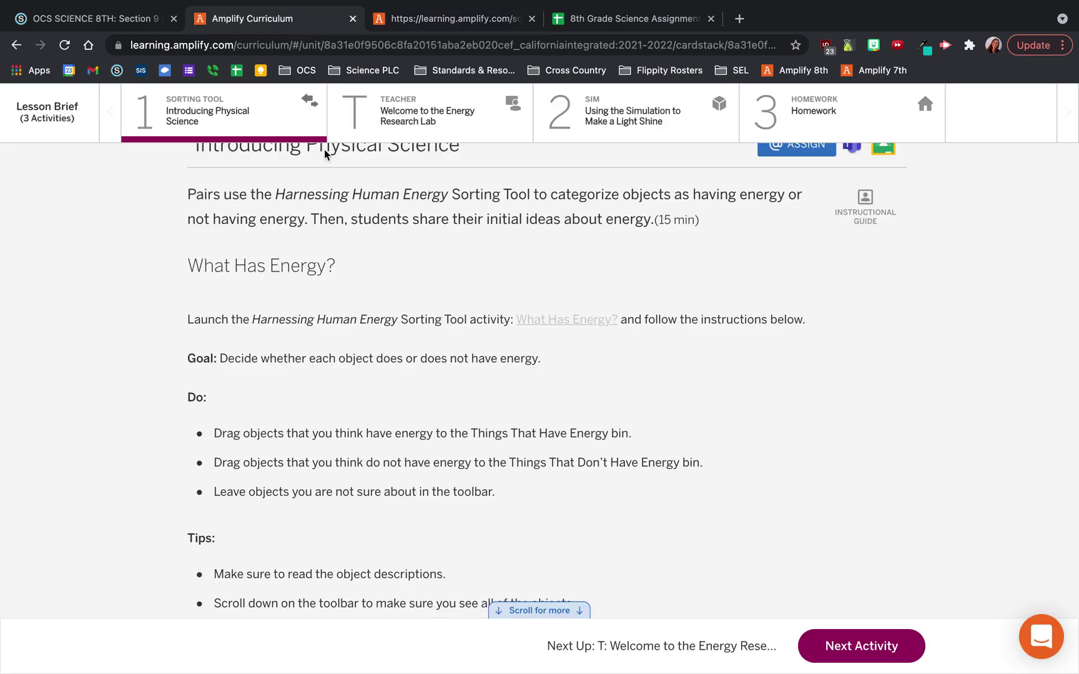
scroll(274, 462, "down", 1)
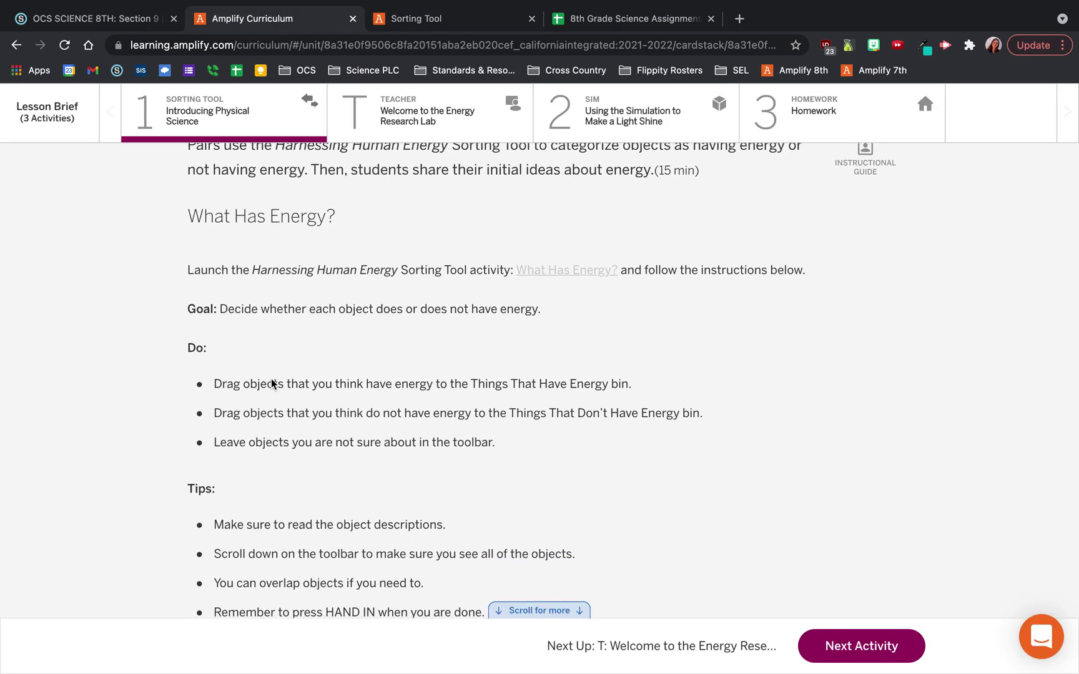
scroll(295, 474, "down", 2)
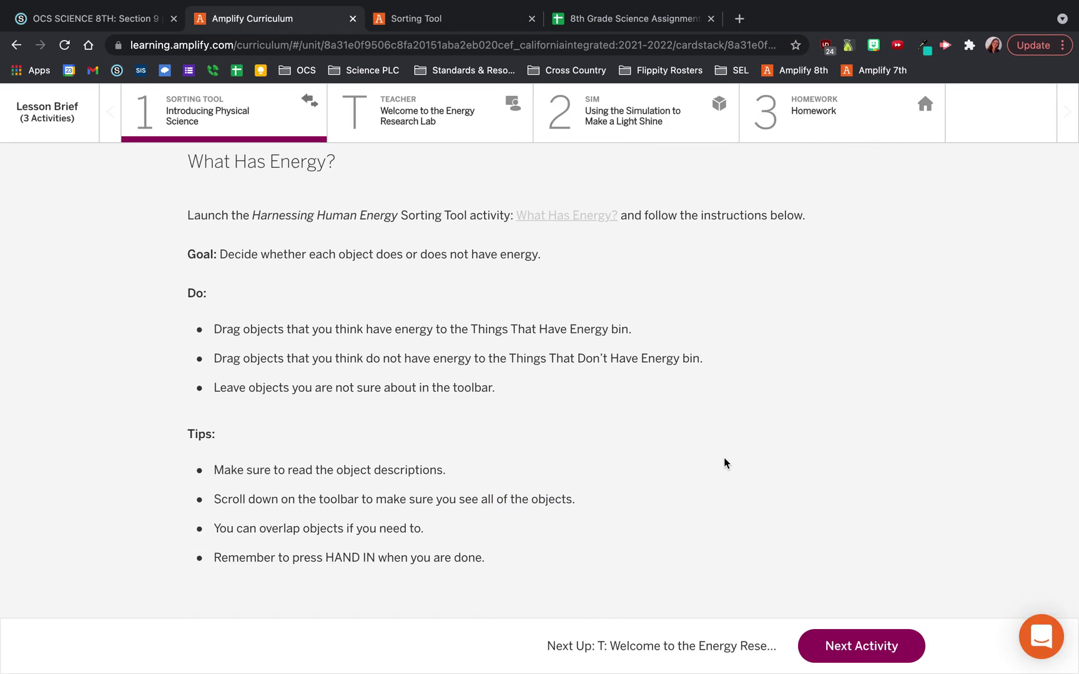
scroll(724, 462, "down", 1)
left_click(473, 22)
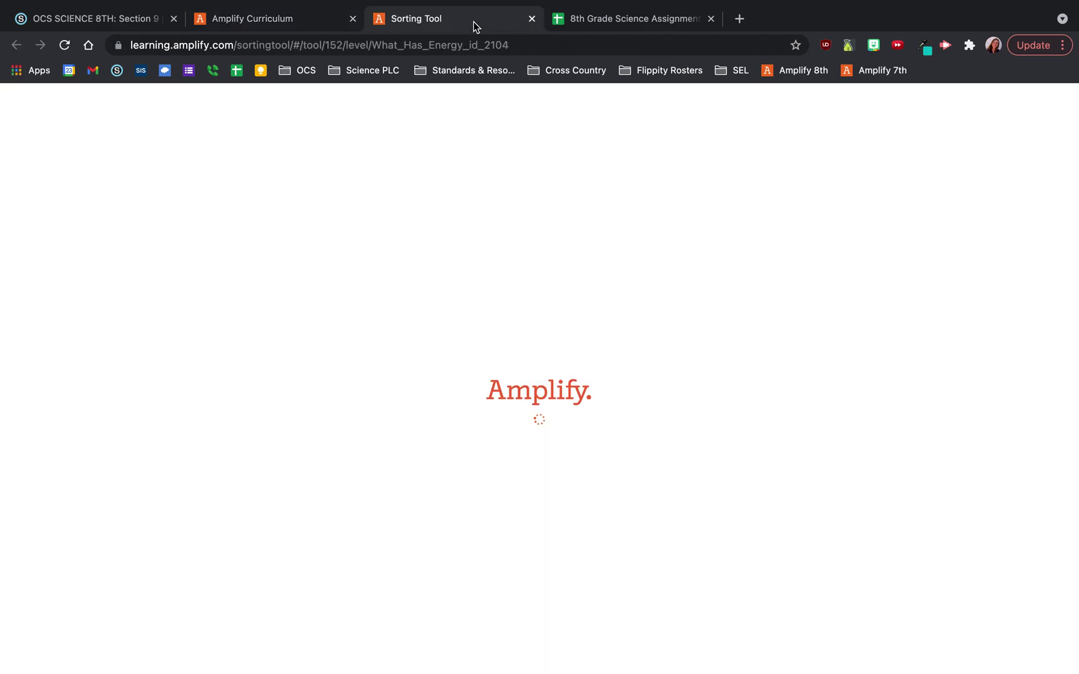
left_click(267, 24)
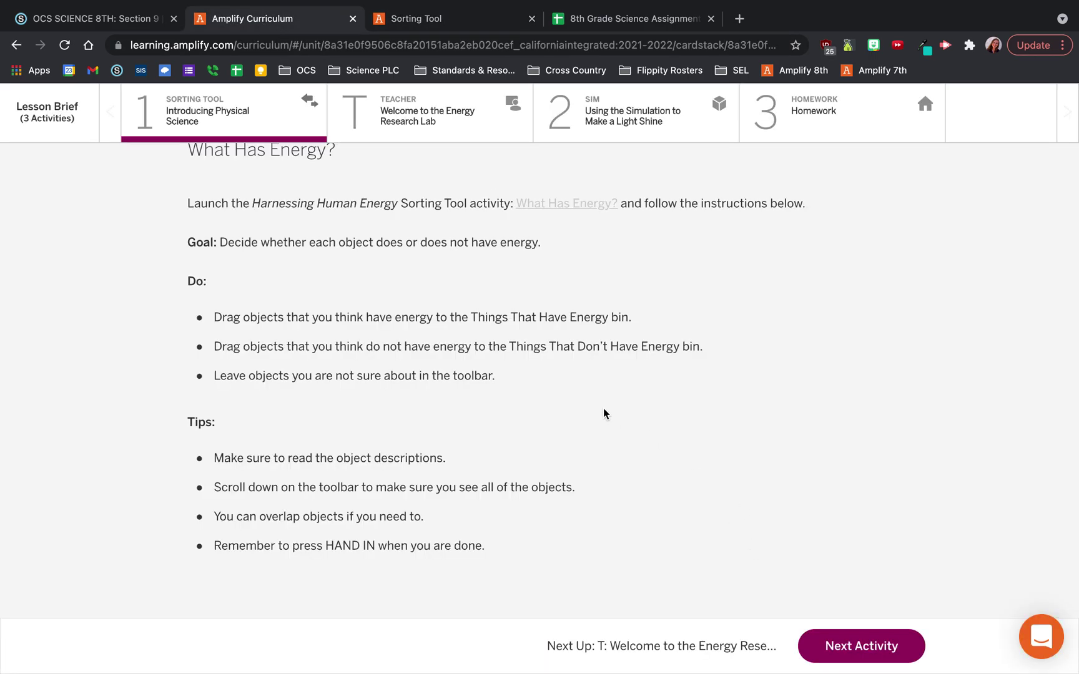
scroll(585, 406, "up", 1)
scroll(585, 406, "up", 3)
scroll(585, 406, "down", 1)
scroll(585, 406, "down", 2)
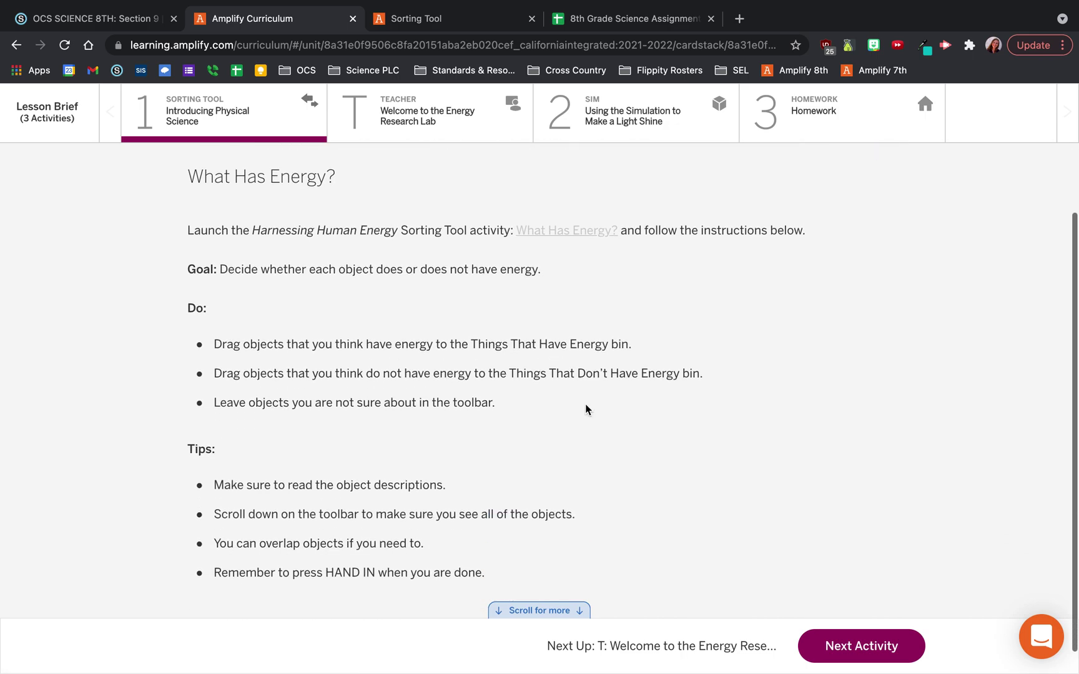
- Advance to Welcome to the Energy Research Lab and scroll to its 10-minute introductory video
left_click(862, 645)
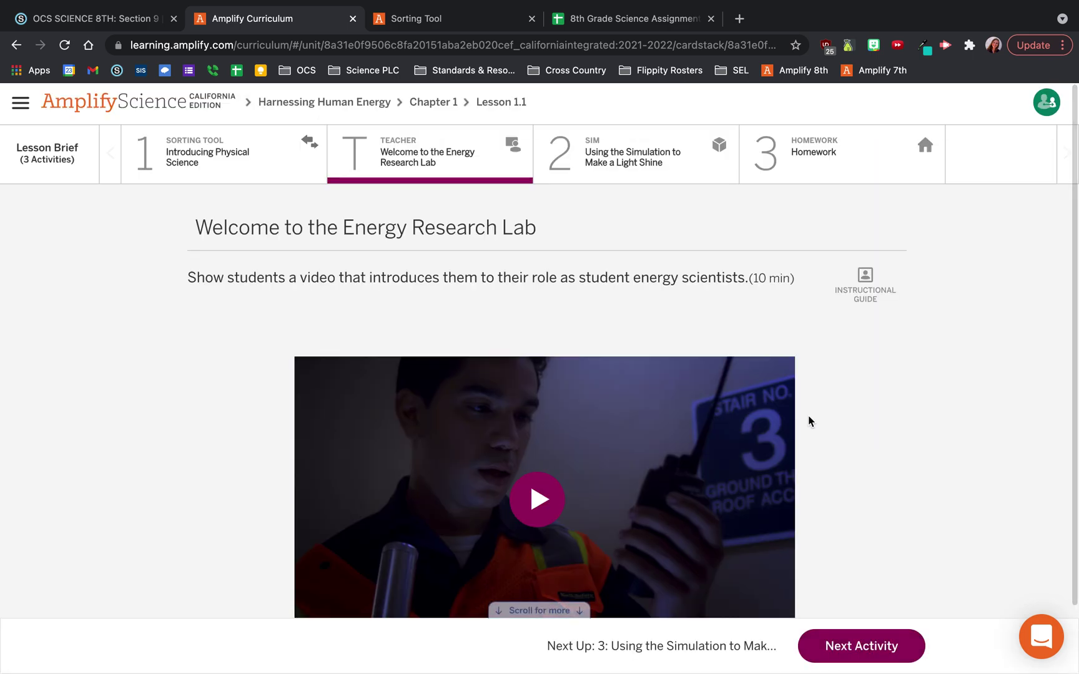
scroll(730, 318, "down", 2)
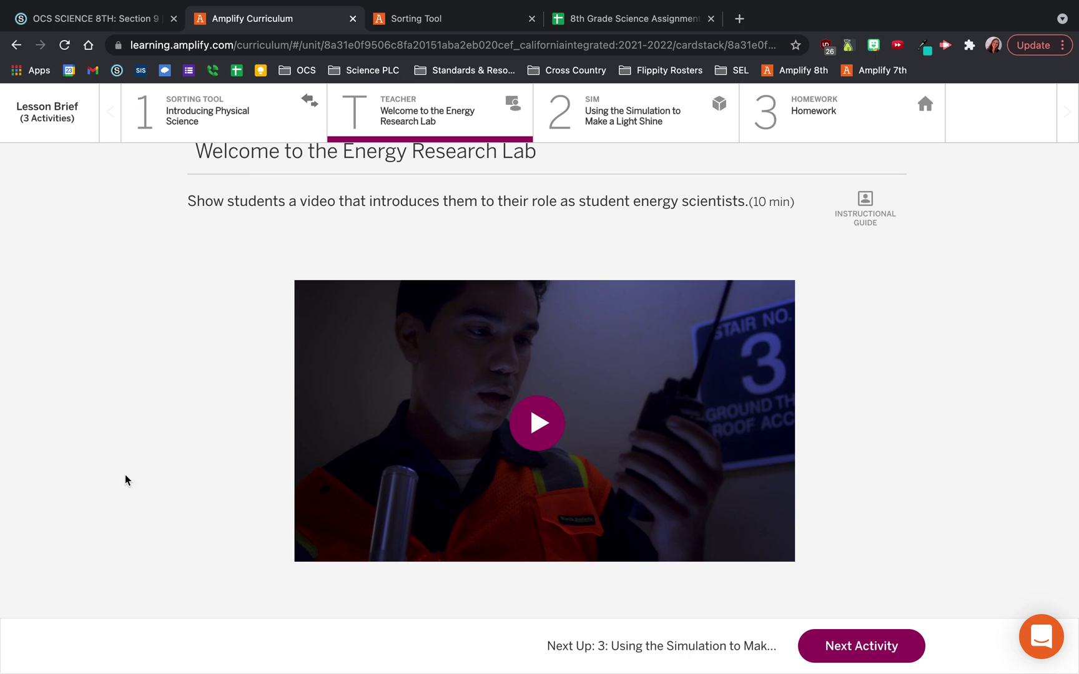
- Open Using the Simulation to Make a Light Shine and advance to the Simulation Mission step
left_click(874, 648)
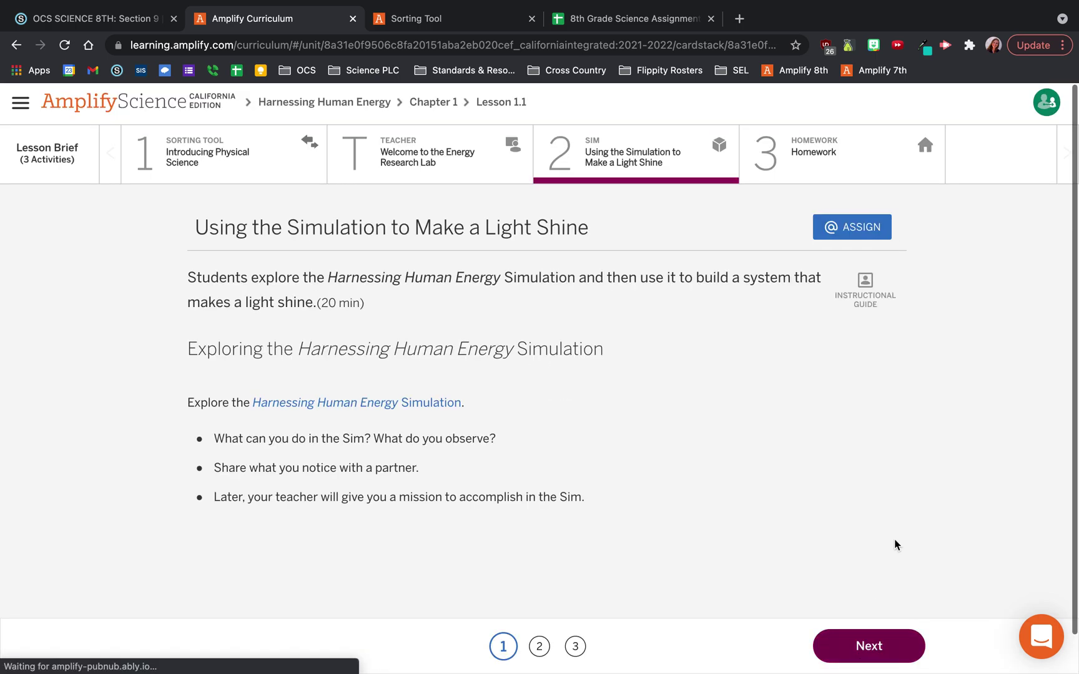
scroll(127, 346, "down", 2)
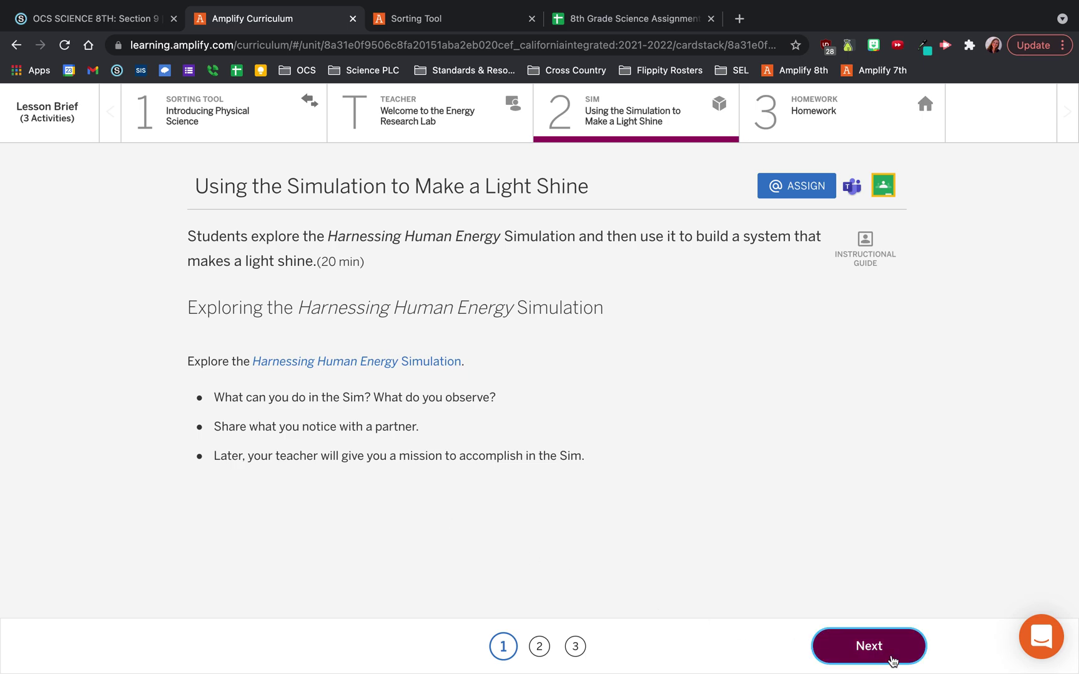
left_click(868, 646)
scroll(461, 515, "down", 3)
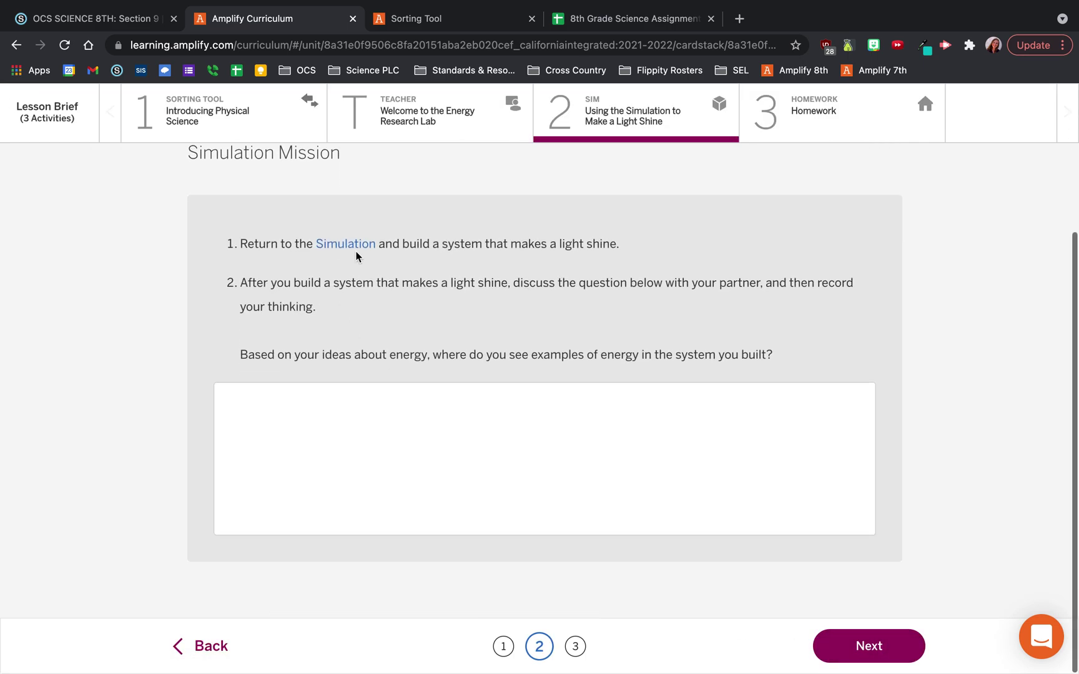
- Answer 'thyies' in the response box, save, and hand in the simulation activity
left_click(363, 484)
type("thy")
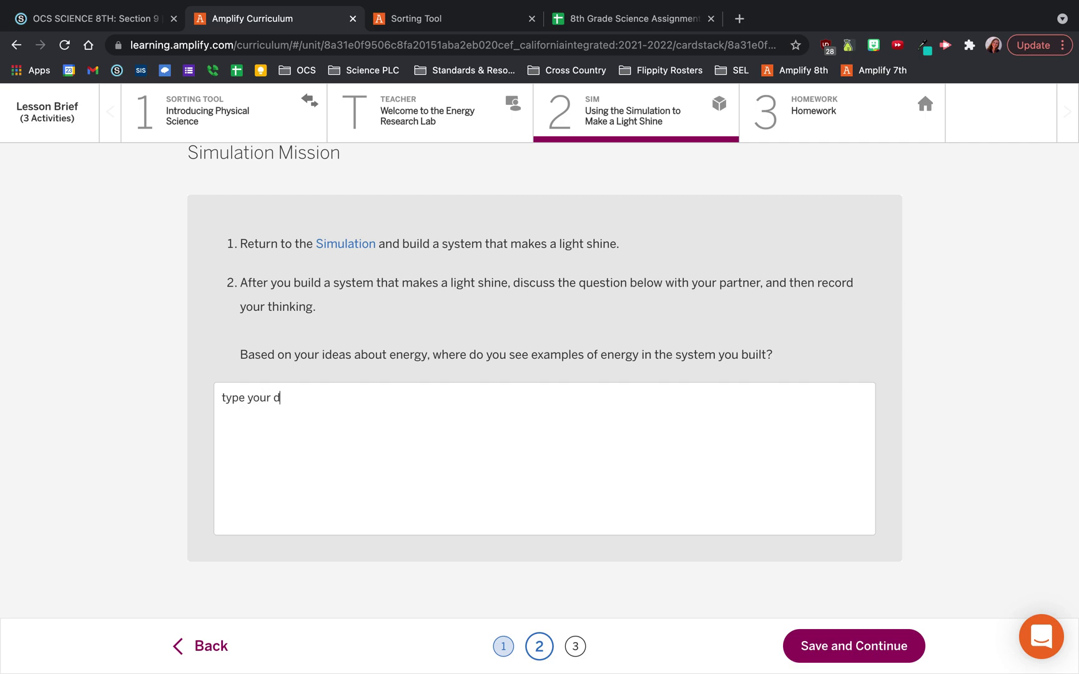
type("ies")
left_click(804, 646)
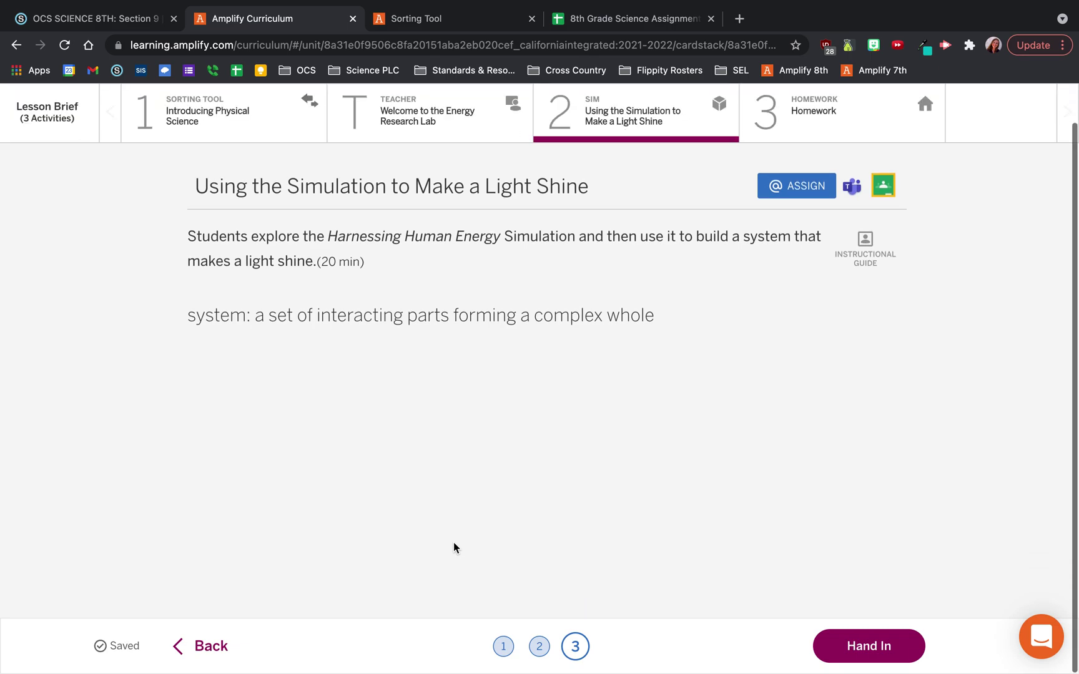
left_click(846, 644)
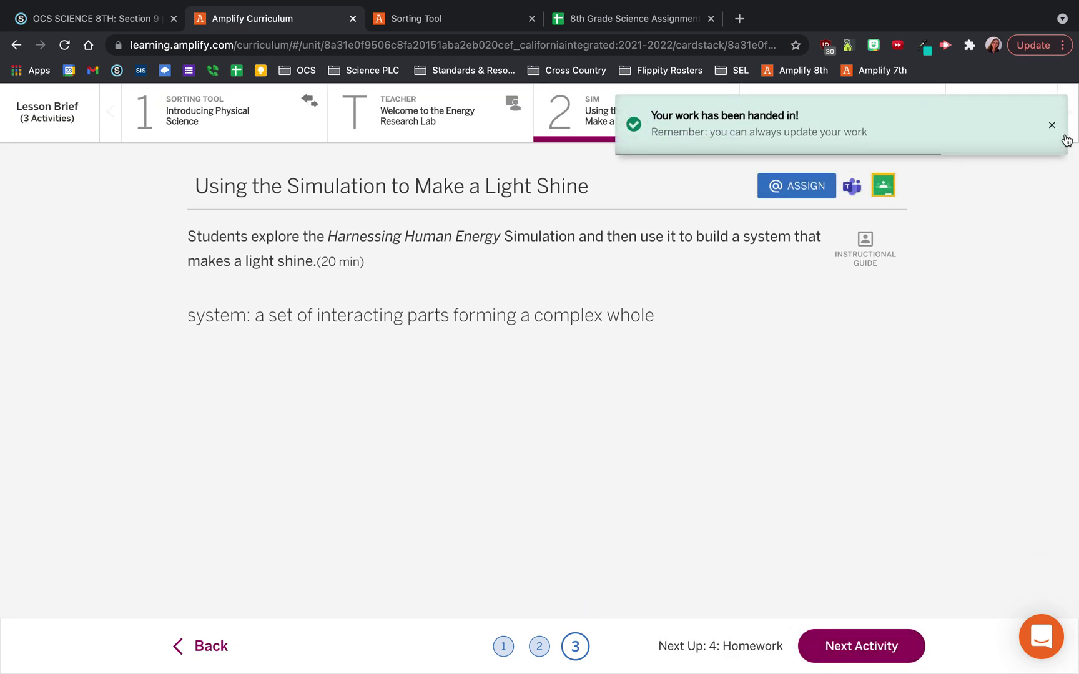
left_click(1051, 125)
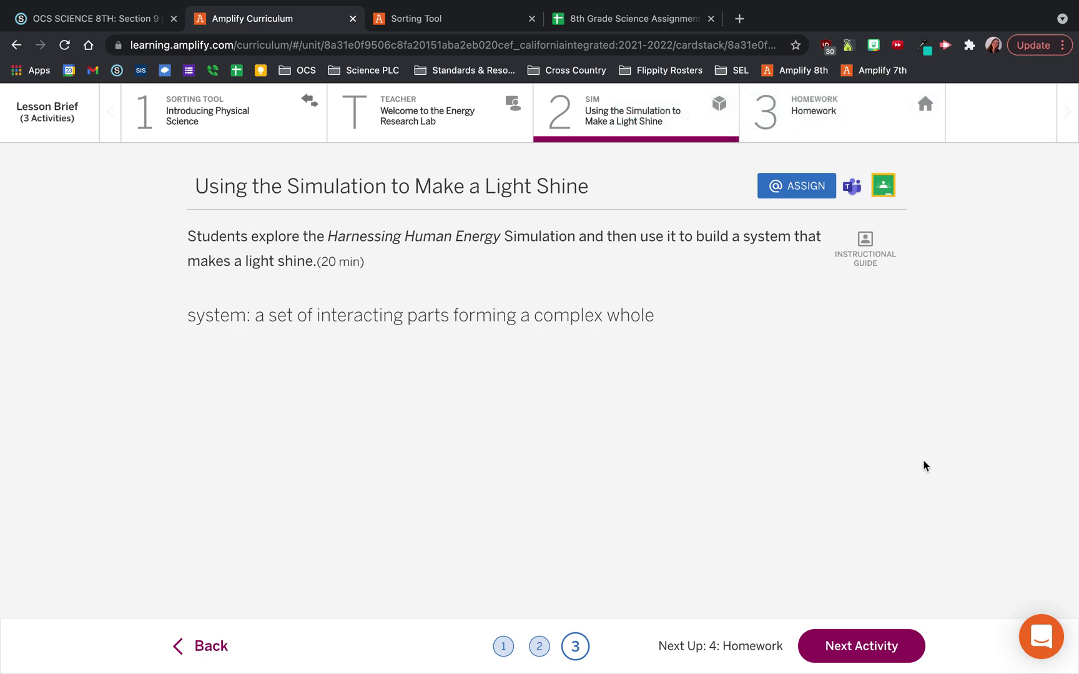
left_click(624, 18)
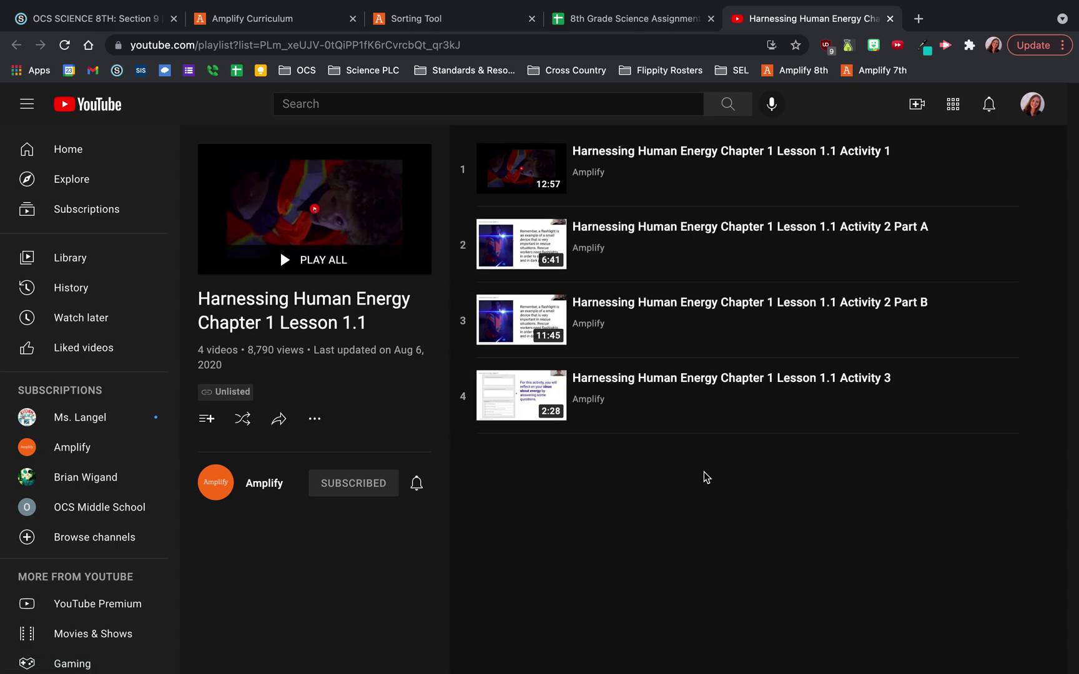
- Reopen Amplify activity 1 Introducing Physical Science, then return to the assignment calendar spreadsheet
left_click(395, 25)
left_click(293, 19)
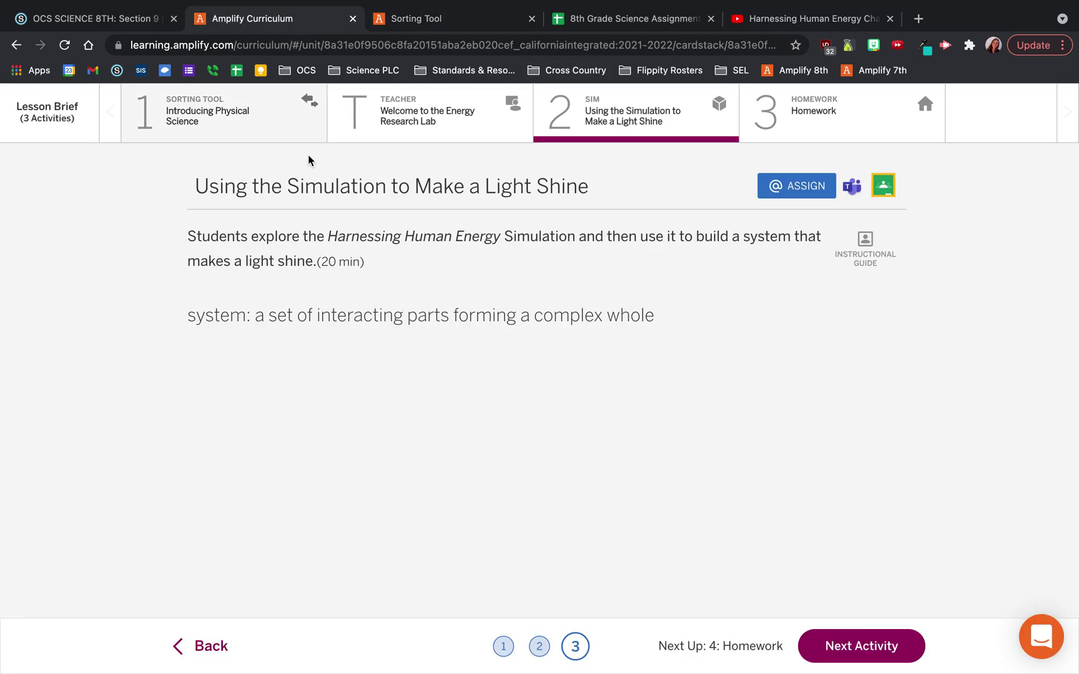
left_click(219, 140)
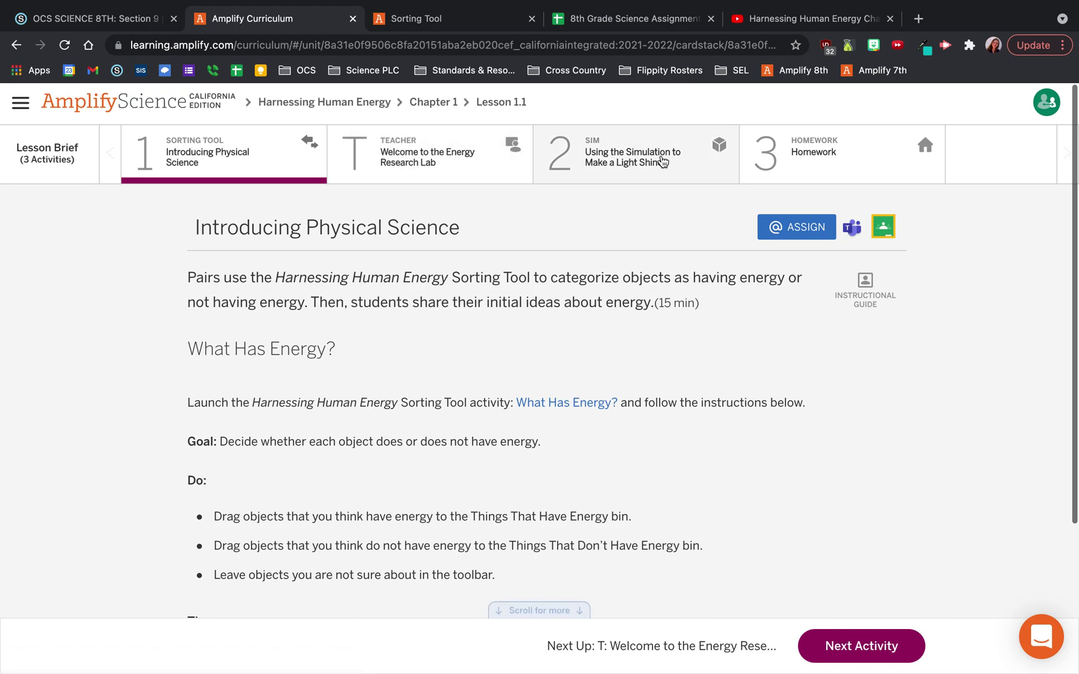
left_click(788, 20)
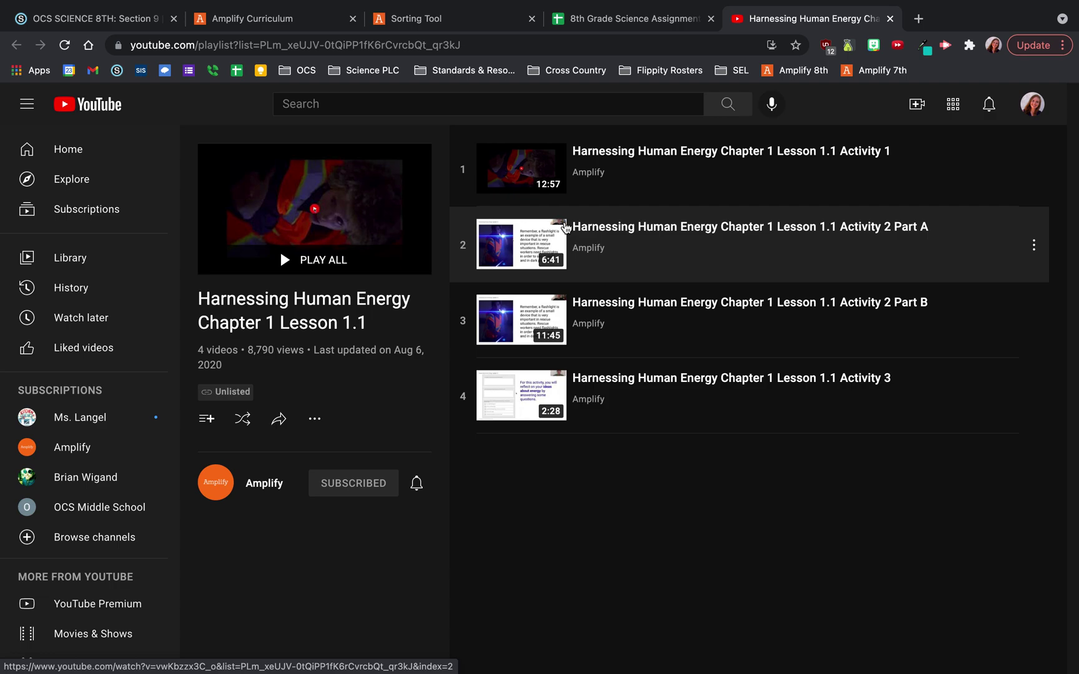
left_click(277, 25)
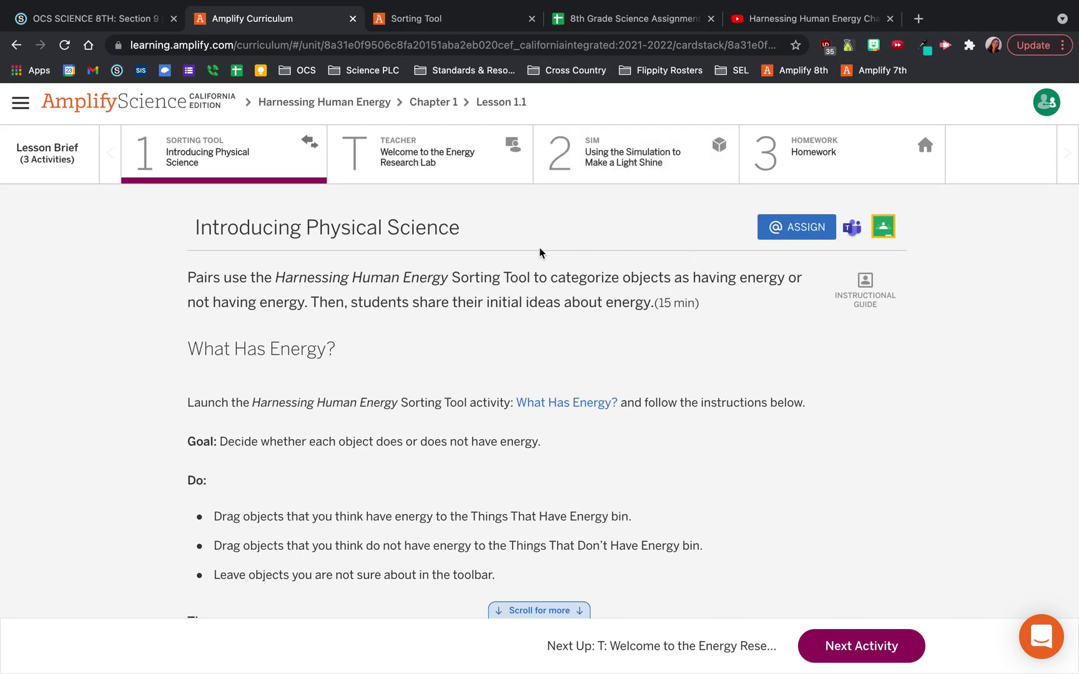
left_click(615, 19)
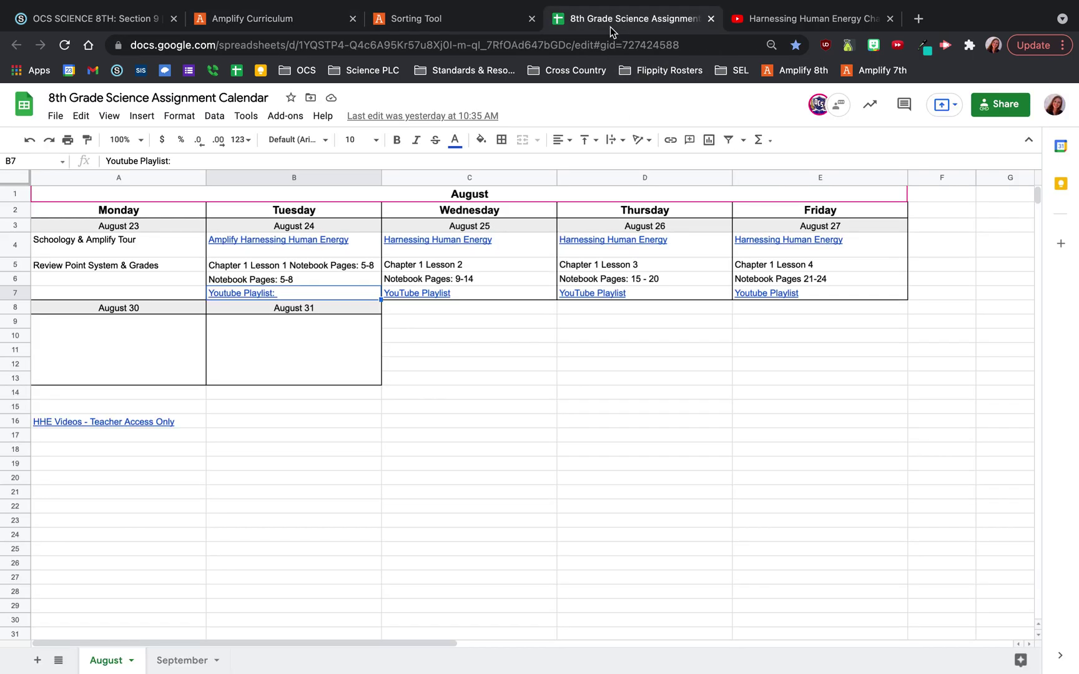